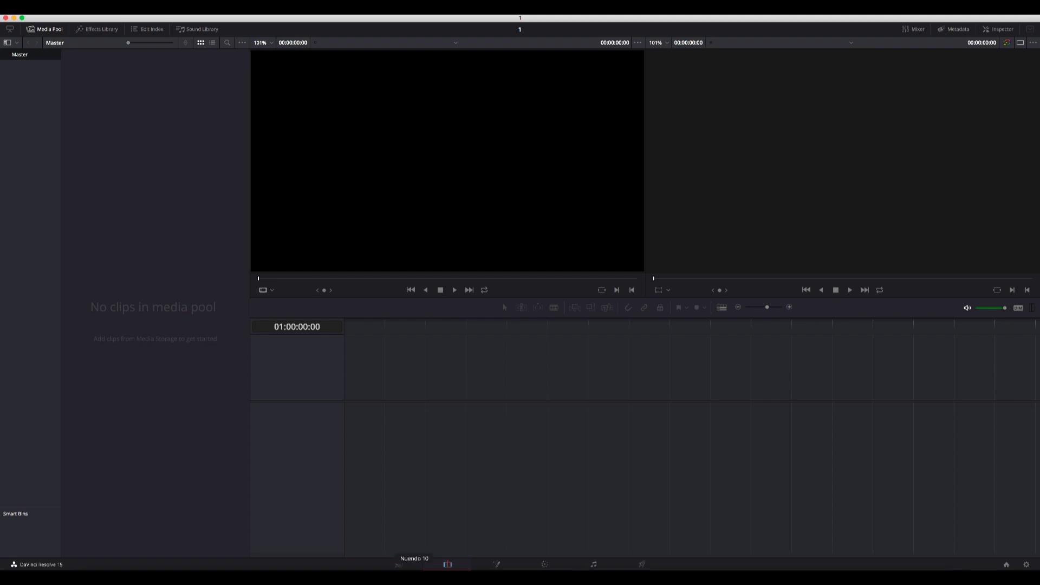
# Leave the empty Resolve project for the Chrome search results on 'dnxhd nuendo'
pyautogui.click(414, 569)
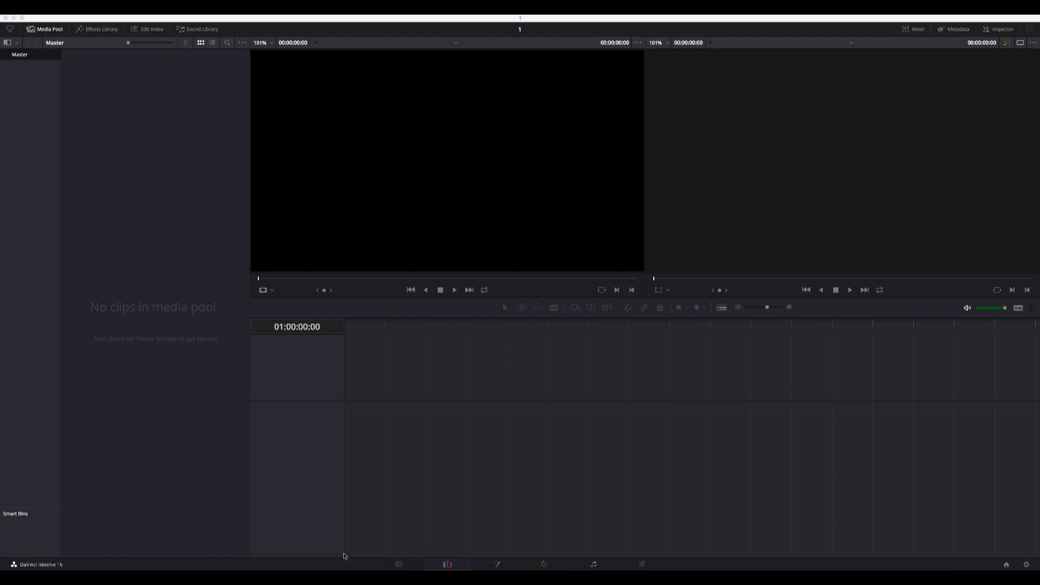
pyautogui.click(104, 558)
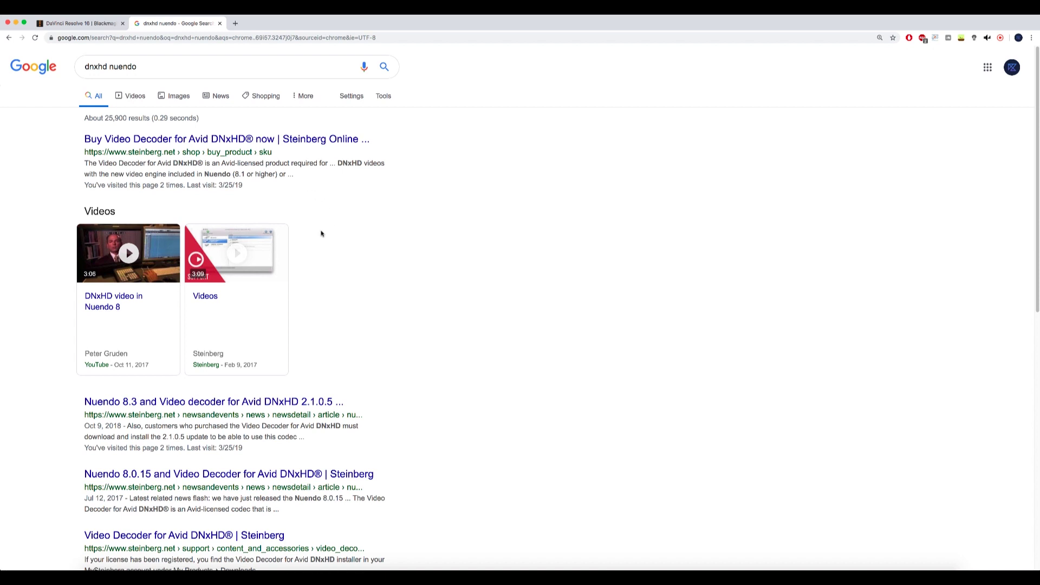
# Scroll down through the DaVinci Resolve 16 product page in Chrome
pyautogui.click(92, 23)
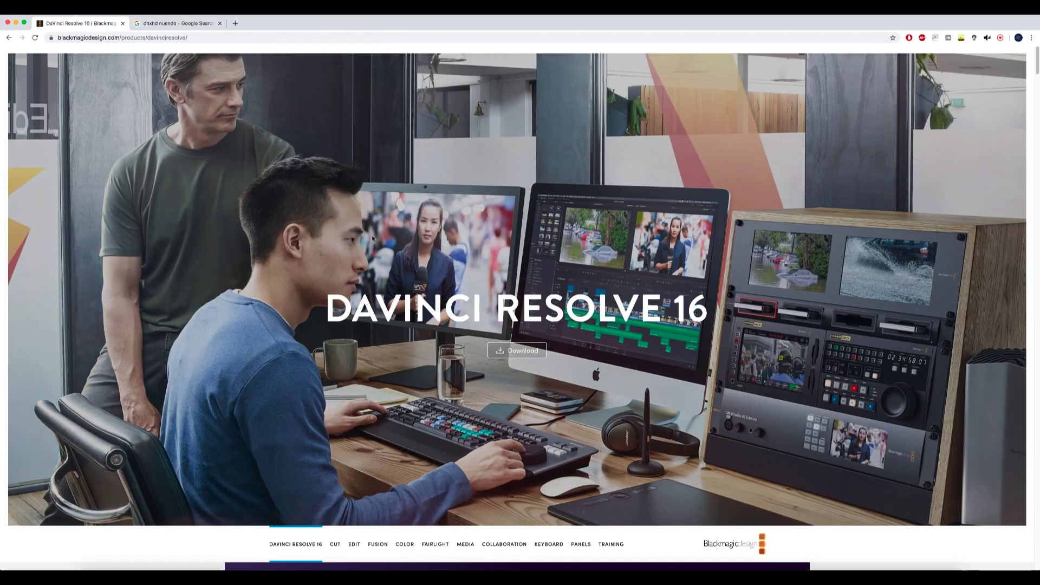
pyautogui.scroll(-20, 552, 414)
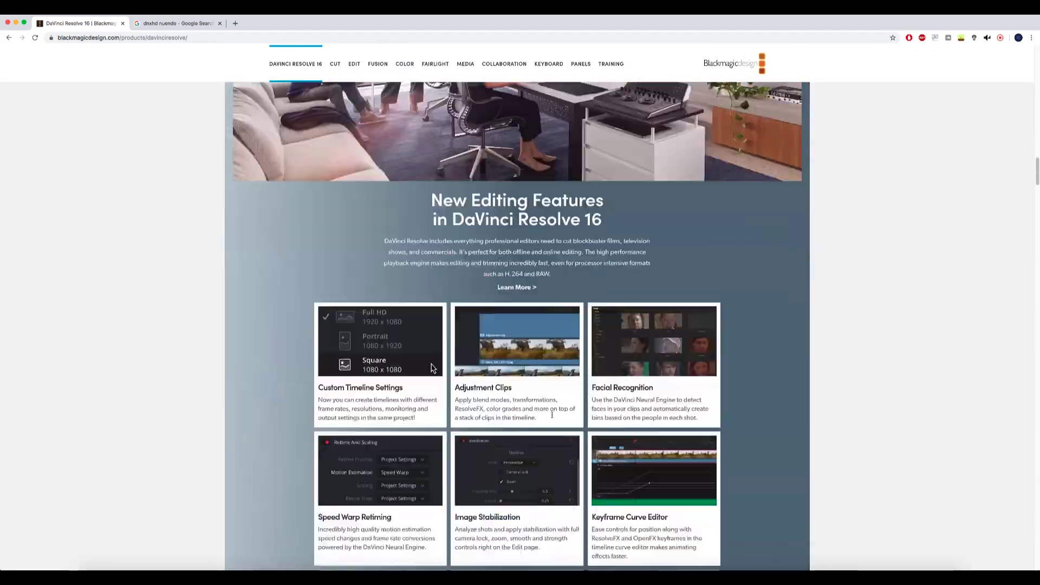
pyautogui.scroll(-20, 552, 414)
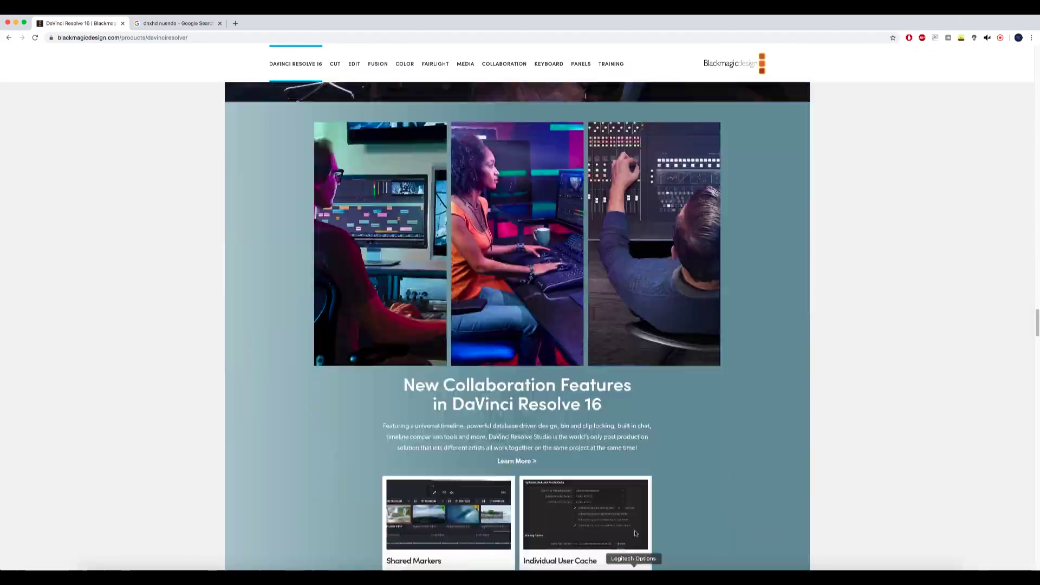
pyautogui.scroll(-20, 623, 515)
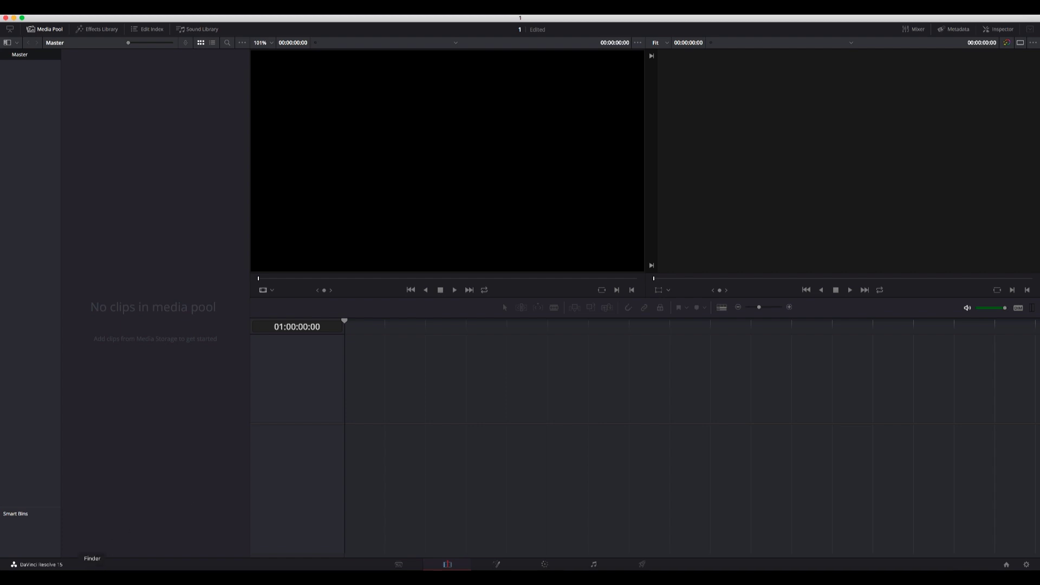
# Drag FB_Crossover.mp4 from the Mazda folder onto Timeline 1, then go to Deliver
pyautogui.click(92, 576)
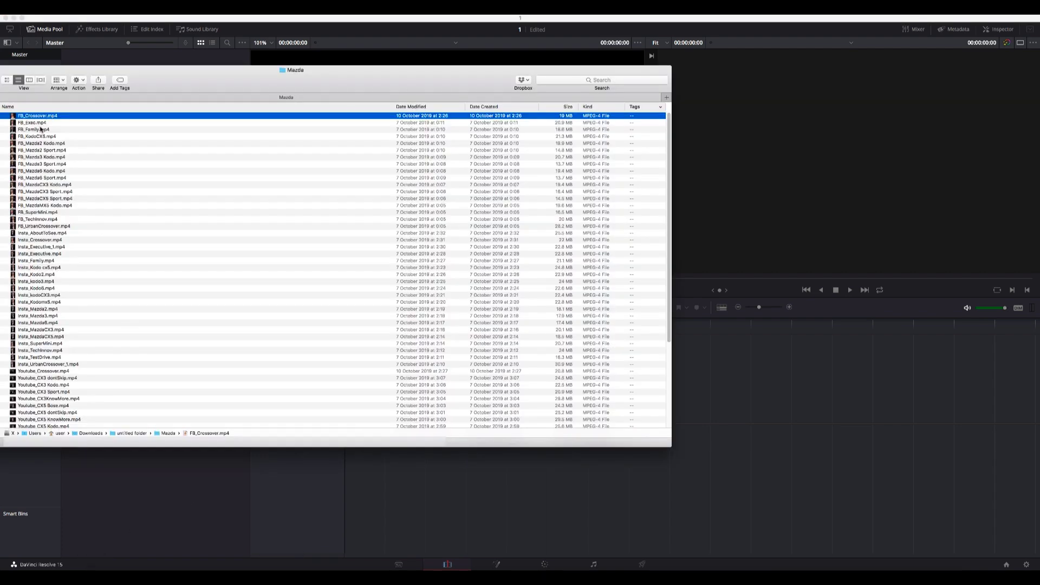
pyautogui.moveTo(34, 118); pyautogui.dragTo(548, 400)
pyautogui.click(732, 397)
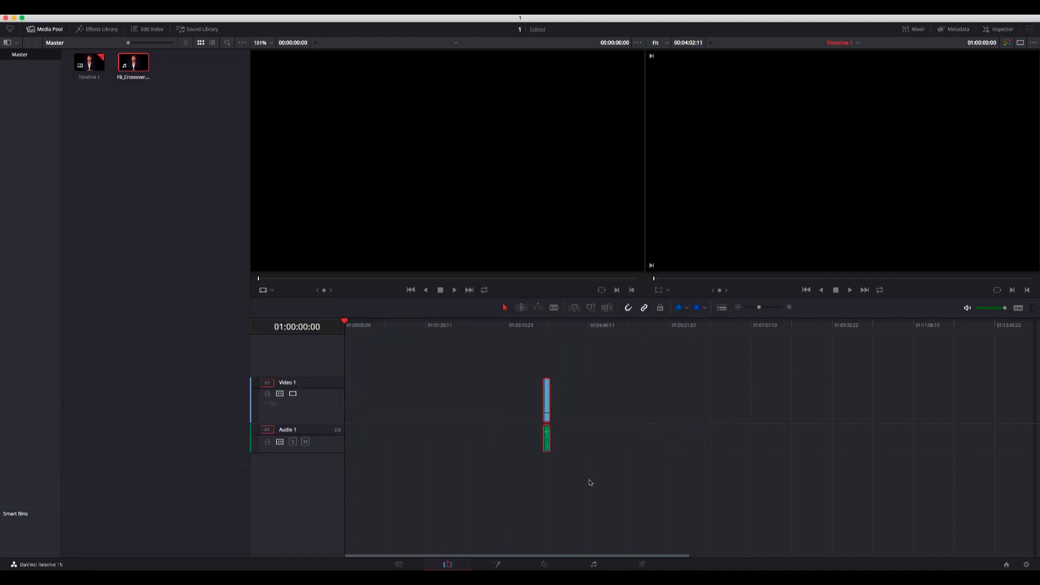
pyautogui.click(641, 564)
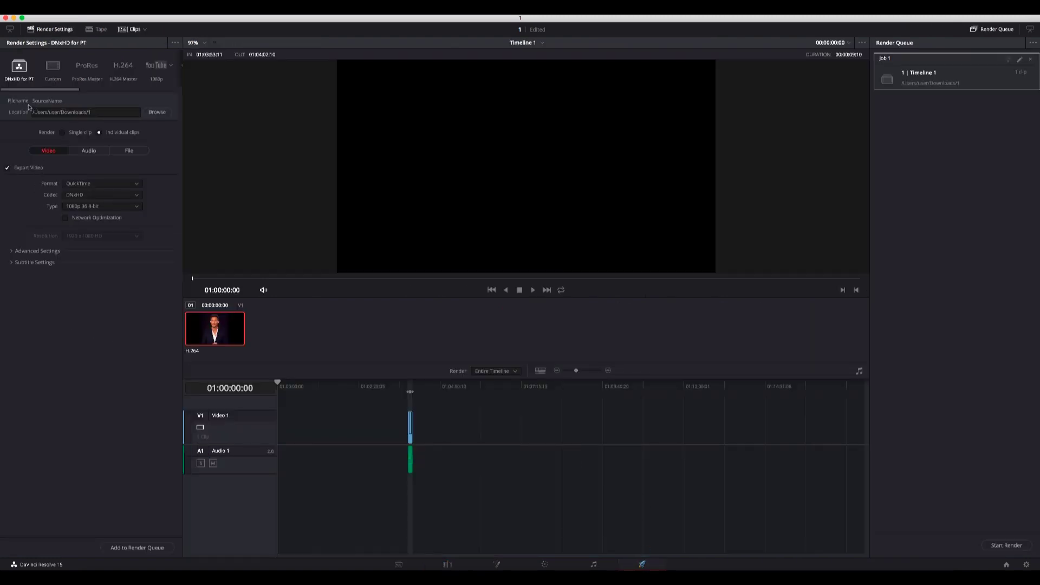
# Choose the Custom render preset with QuickTime format, DNxHD codec and 1080p 36 8-bit type
pyautogui.click(53, 66)
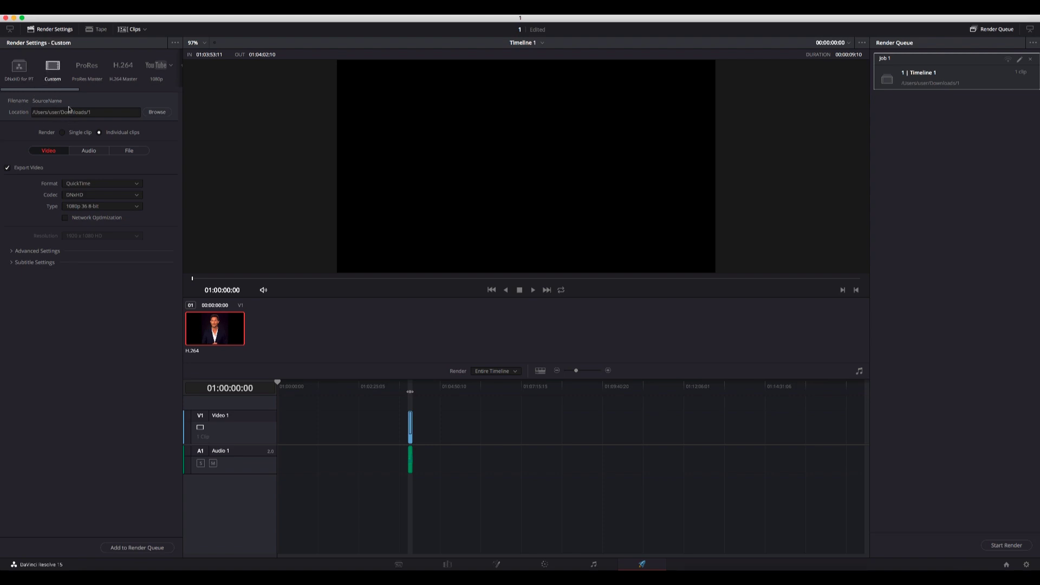
pyautogui.click(90, 184)
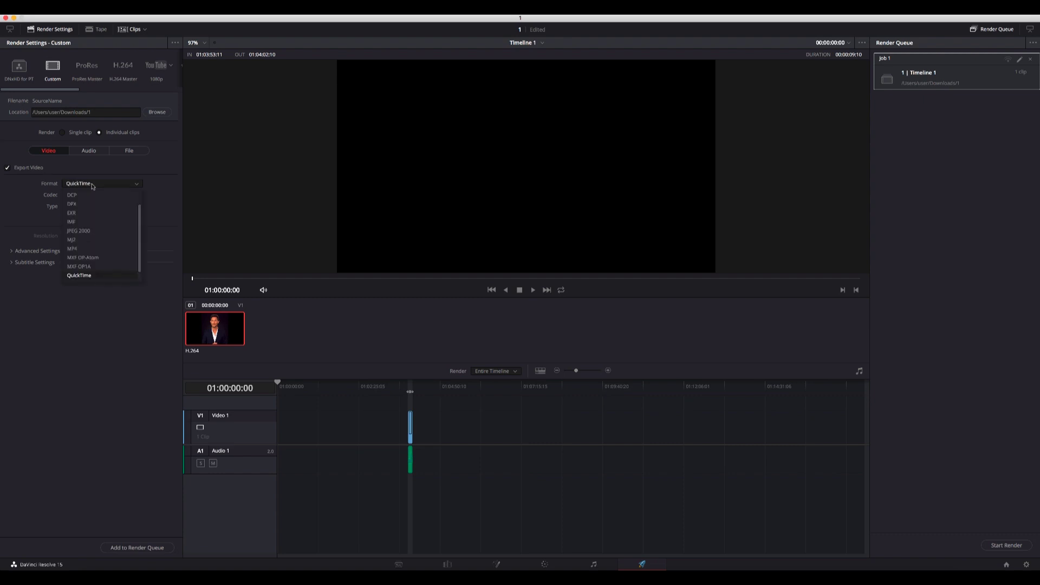
pyautogui.click(98, 275)
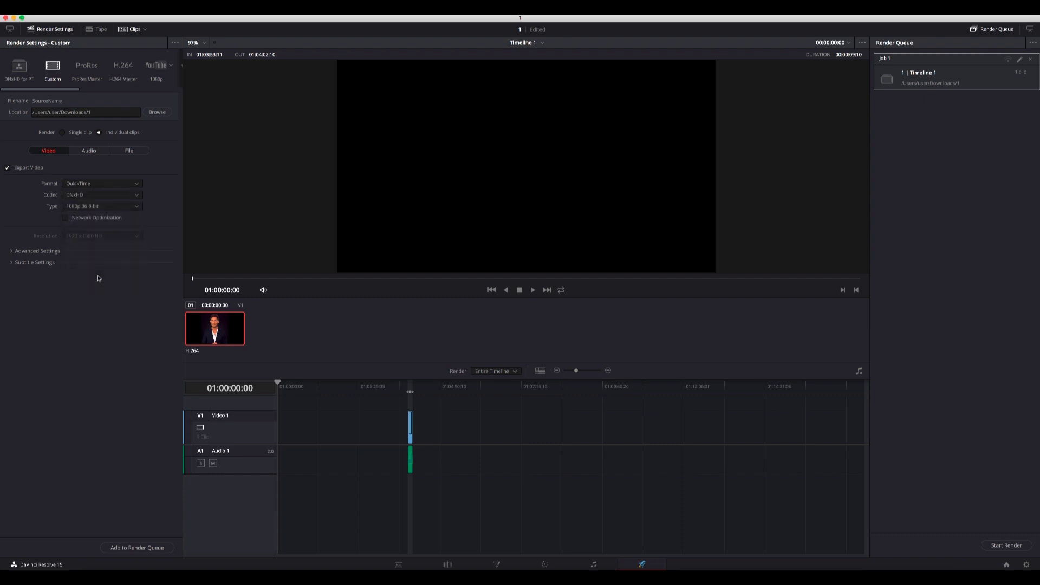
pyautogui.click(99, 196)
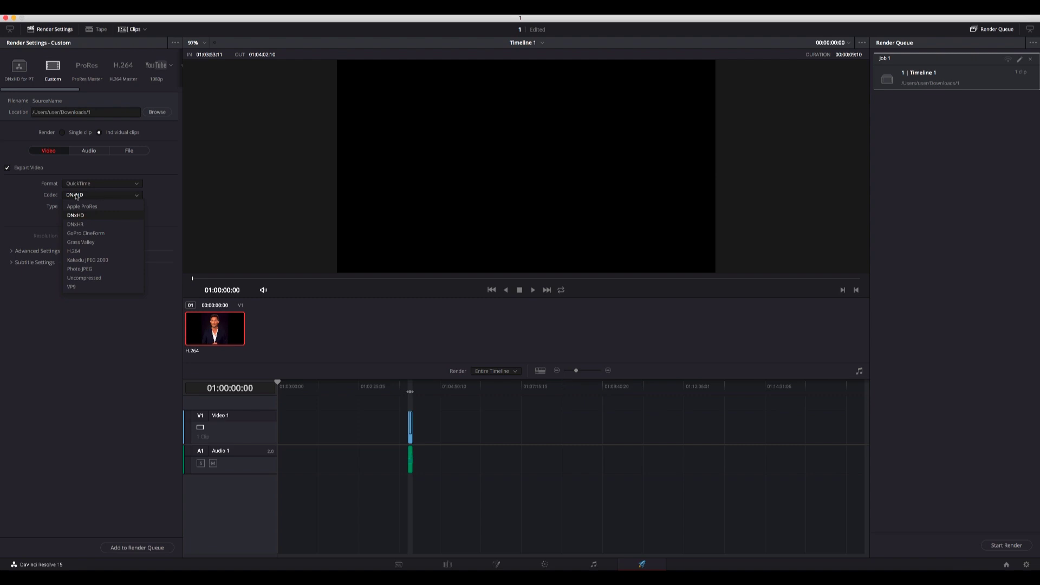
pyautogui.click(94, 216)
pyautogui.click(95, 207)
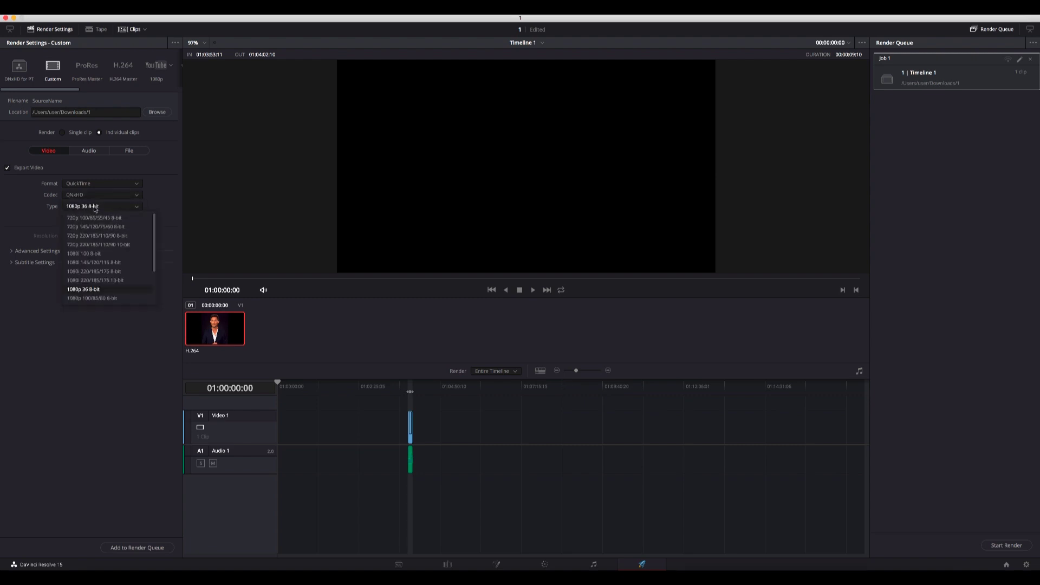
pyautogui.click(112, 292)
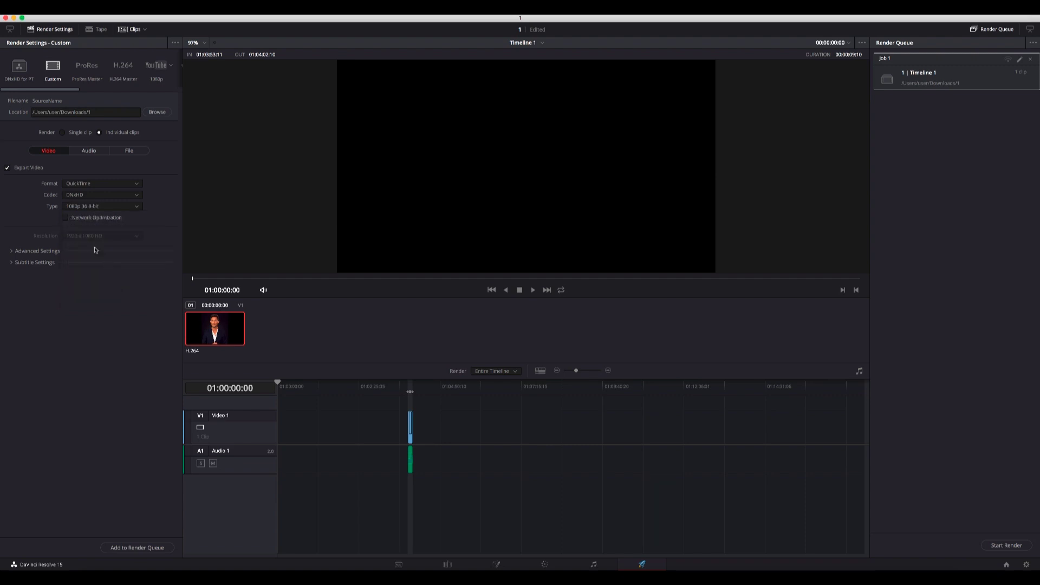
# Queue Timeline 1 as Job 2, render it, and return to the Edit page
pyautogui.click(141, 548)
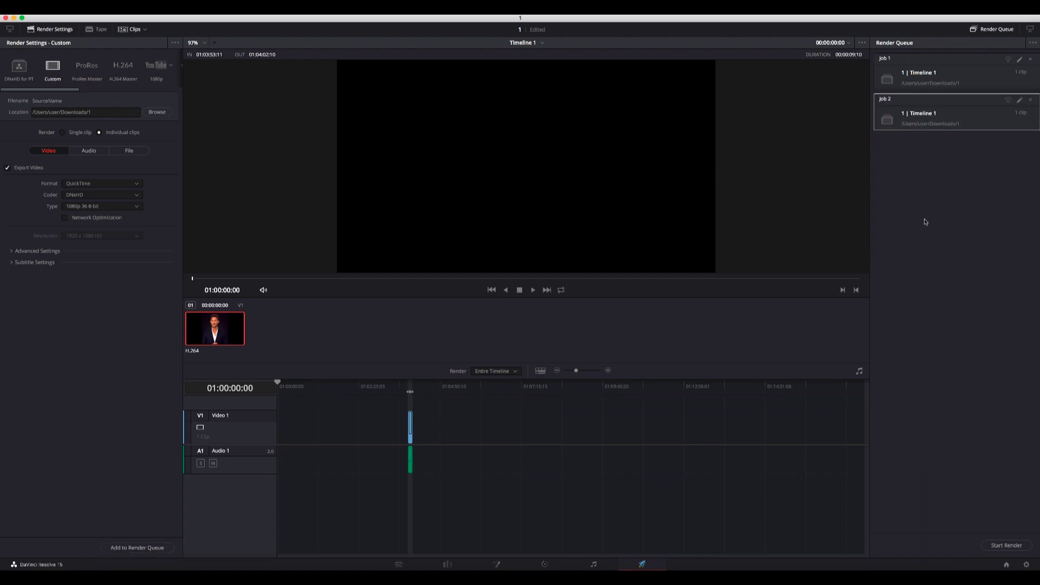
pyautogui.moveTo(975, 184); pyautogui.dragTo(911, 115)
pyautogui.click(1003, 549)
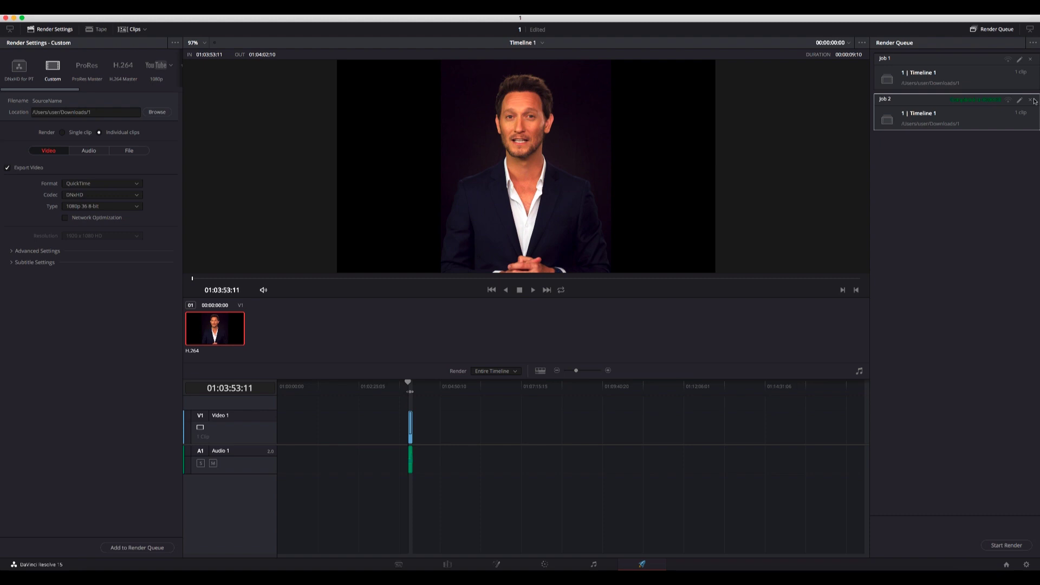
pyautogui.click(447, 564)
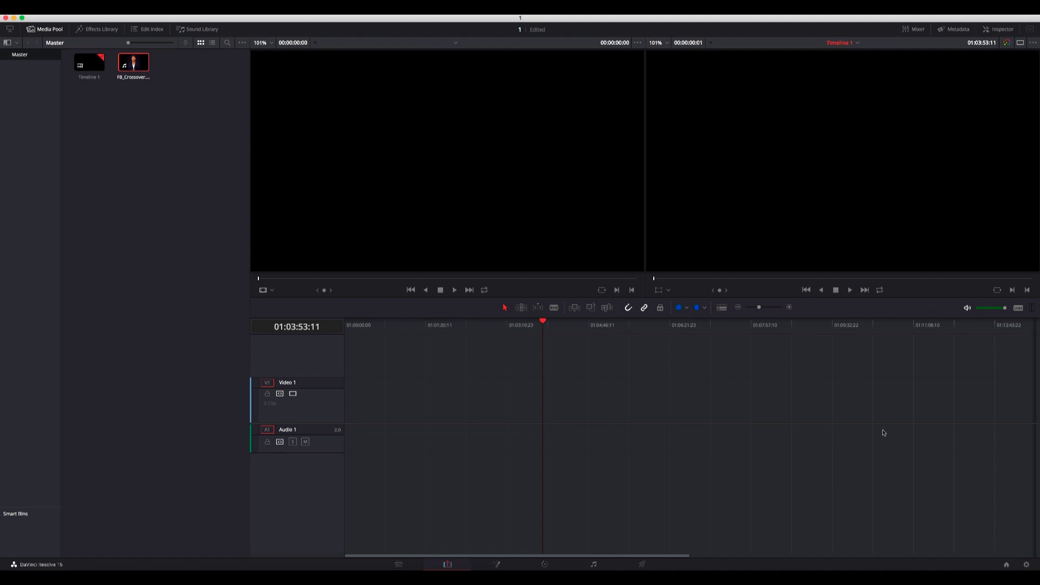
# Bring MPEG Streamclip forward, nudge its window, and show the Mazda folder's MP4 clips
pyautogui.click(927, 576)
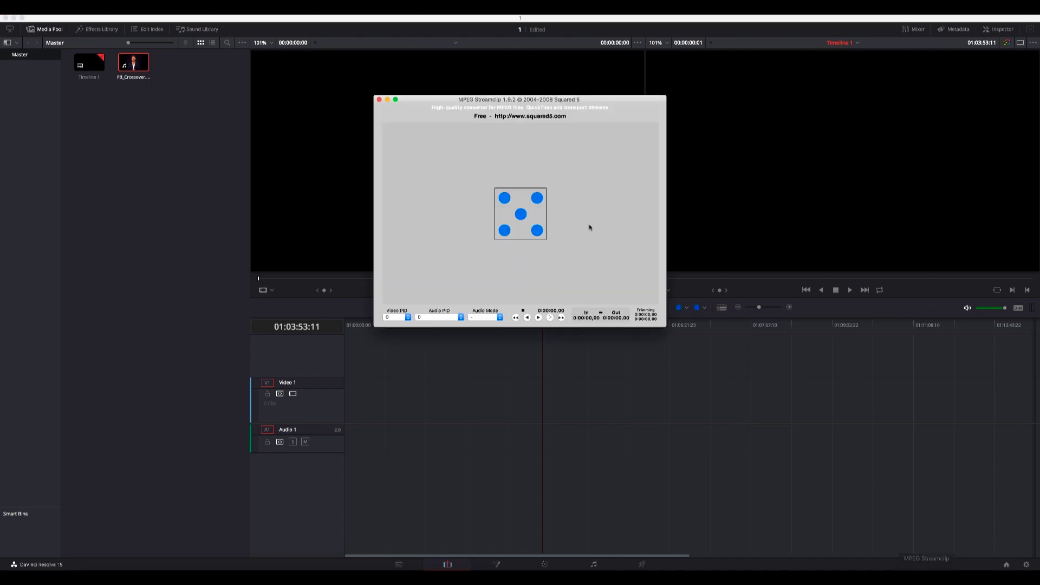
pyautogui.moveTo(476, 103); pyautogui.dragTo(470, 111)
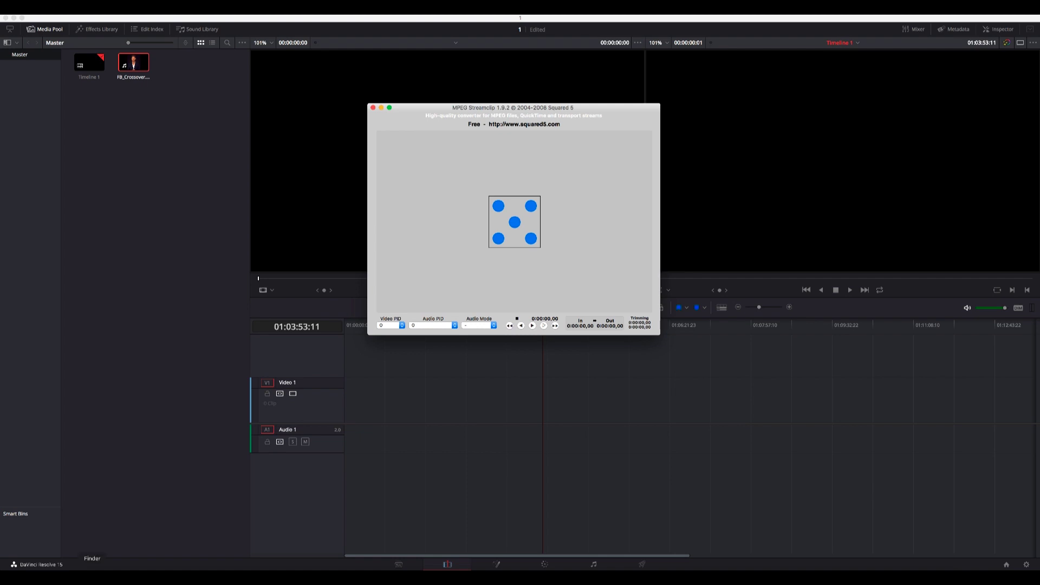
pyautogui.press('super+o')
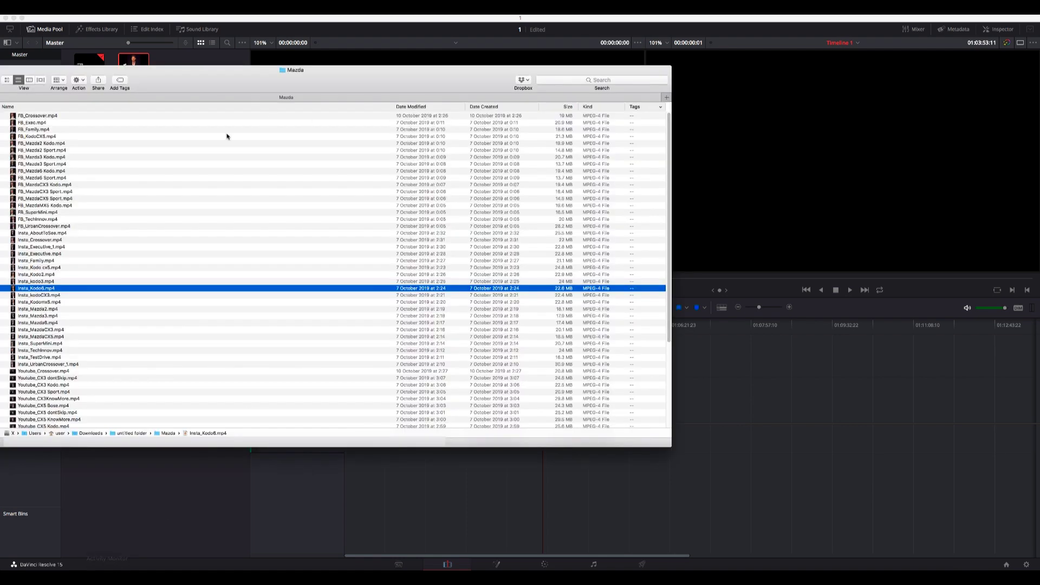
# Preview Insta_Kodo2.mp4 from the Mazda folder with Quick Look
pyautogui.click(44, 274)
pyautogui.press('space')
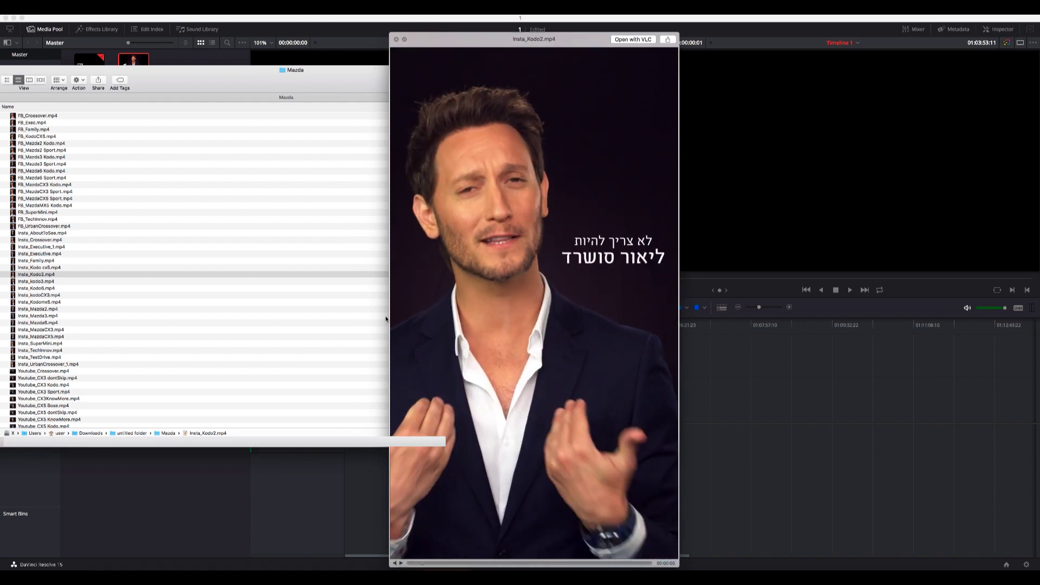
pyautogui.press('super+Tab')
# Export FB_Mazda3 Kodo.mp4 with the DNxHD preset and drop the movie into Pro Tools
pyautogui.moveTo(54, 157); pyautogui.dragTo(472, 190)
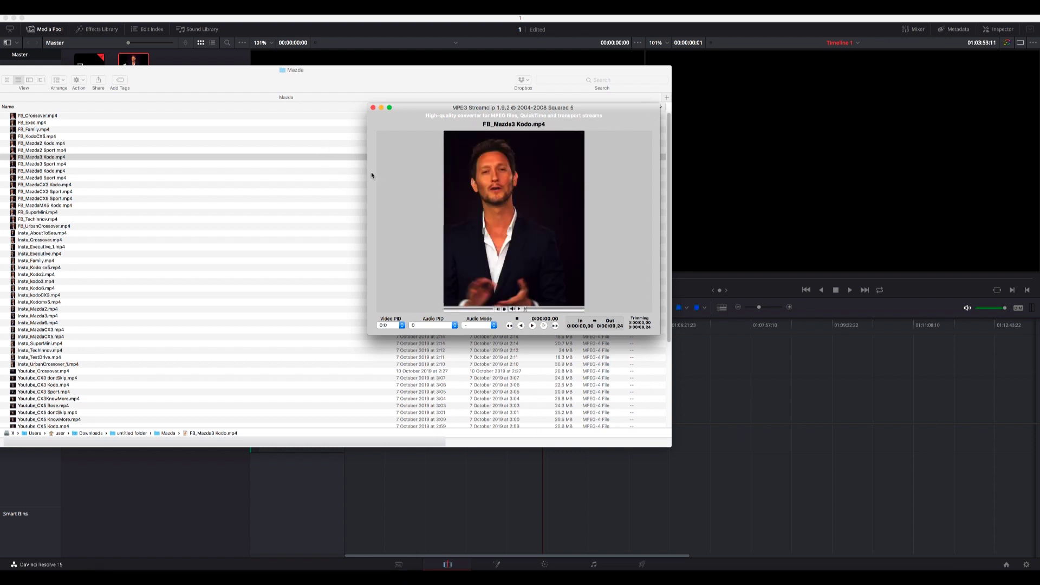
pyautogui.press('super+e')
pyautogui.click(442, 297)
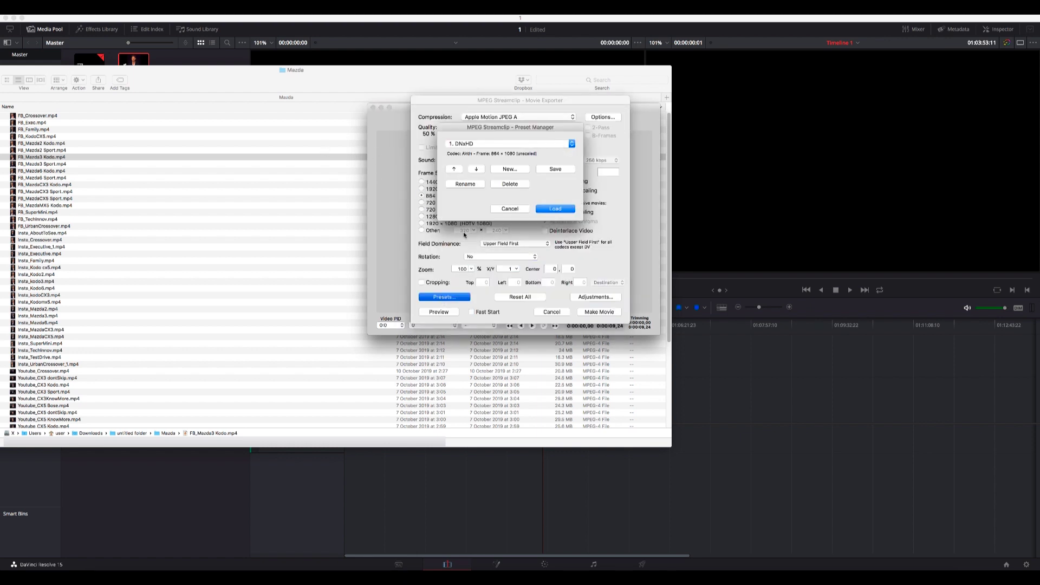
pyautogui.click(556, 210)
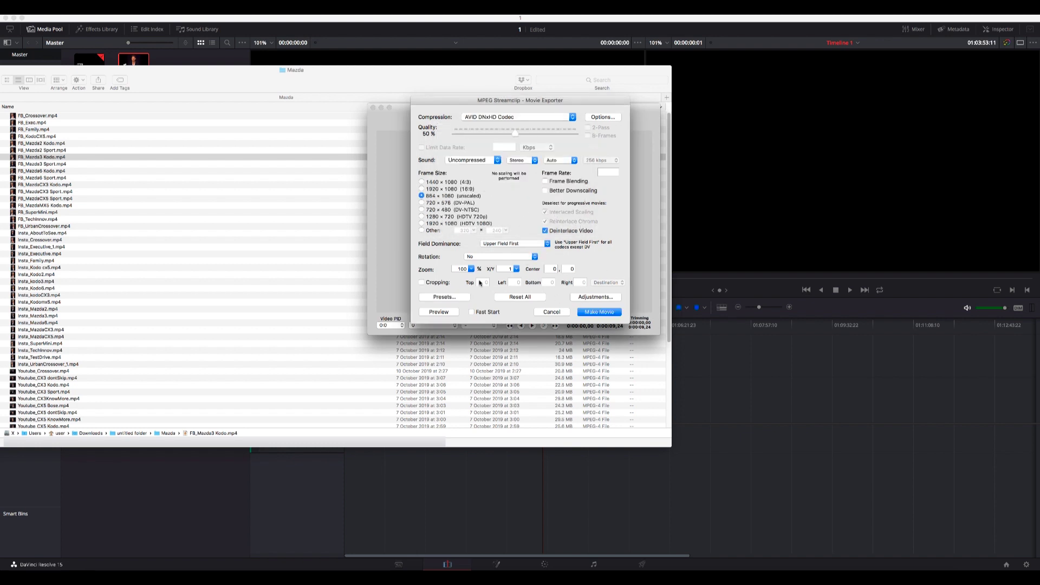
pyautogui.click(596, 313)
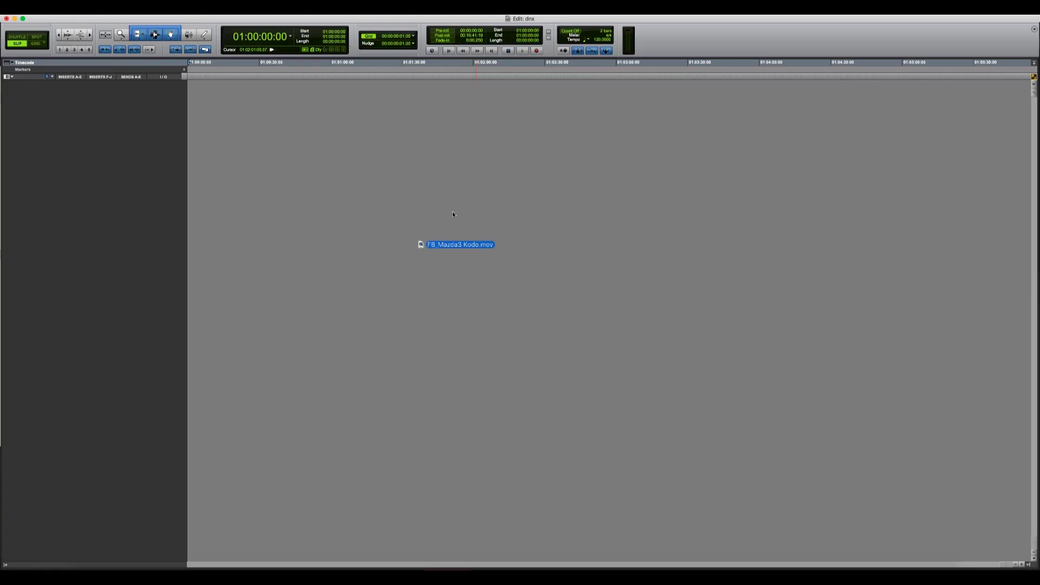
pyautogui.moveTo(453, 212); pyautogui.dragTo(452, 193)
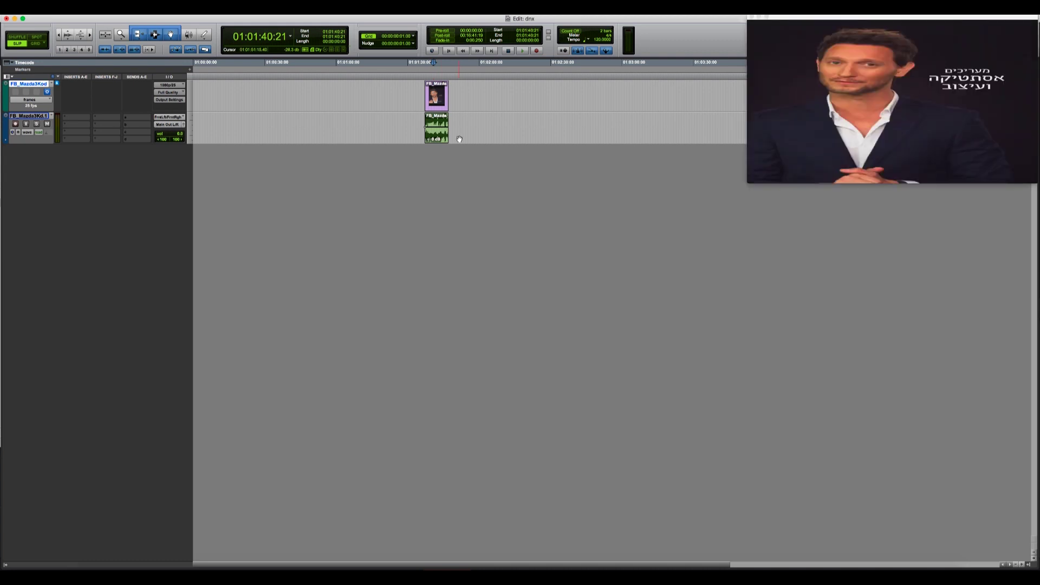
# Close the floating video window and delete the clip's range from both video and audio tracks
pyautogui.moveTo(895, 20); pyautogui.dragTo(494, 164)
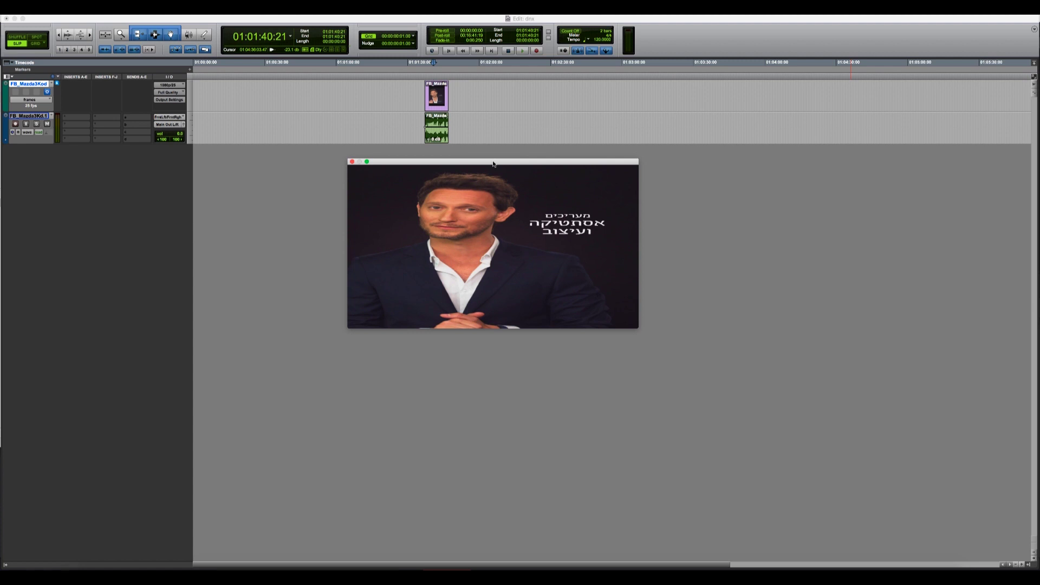
pyautogui.click(352, 162)
pyautogui.moveTo(480, 90); pyautogui.dragTo(404, 134)
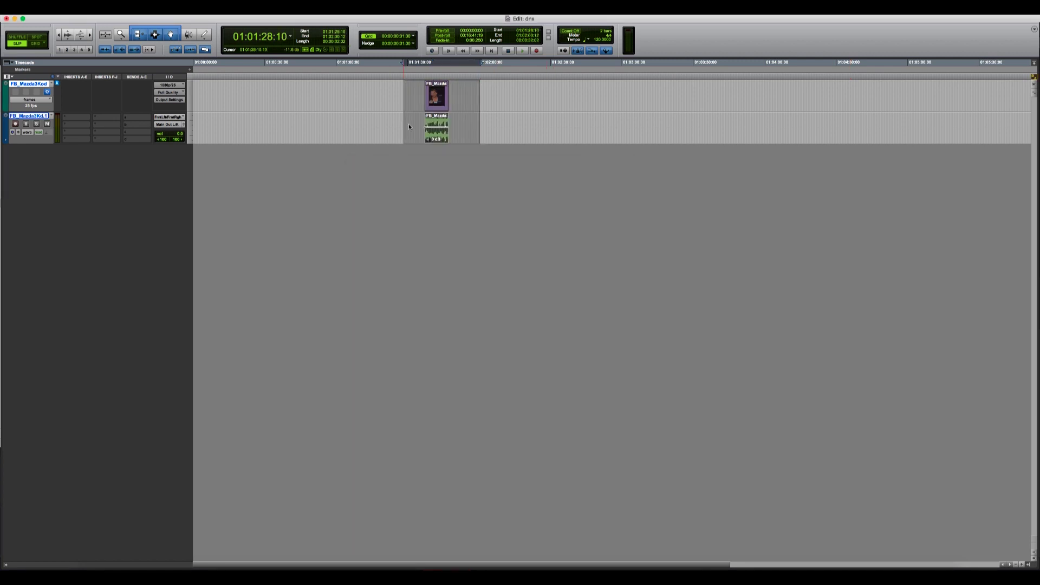
pyautogui.press('Delete')
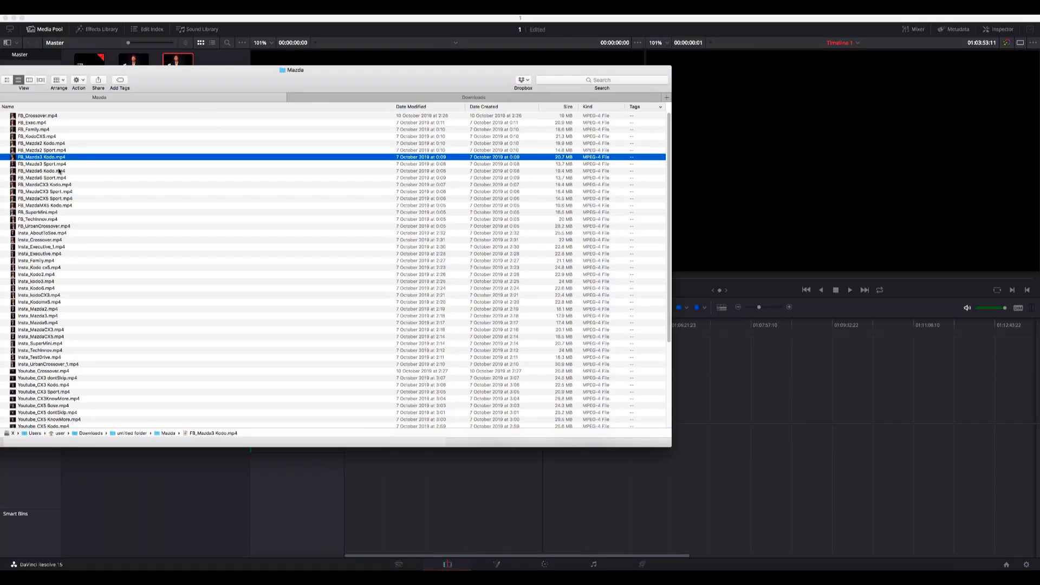
# Place FB_Mazda3 Kodo.mp4 on the timeline, queue it on Deliver, and render it
pyautogui.moveTo(48, 157); pyautogui.dragTo(687, 417)
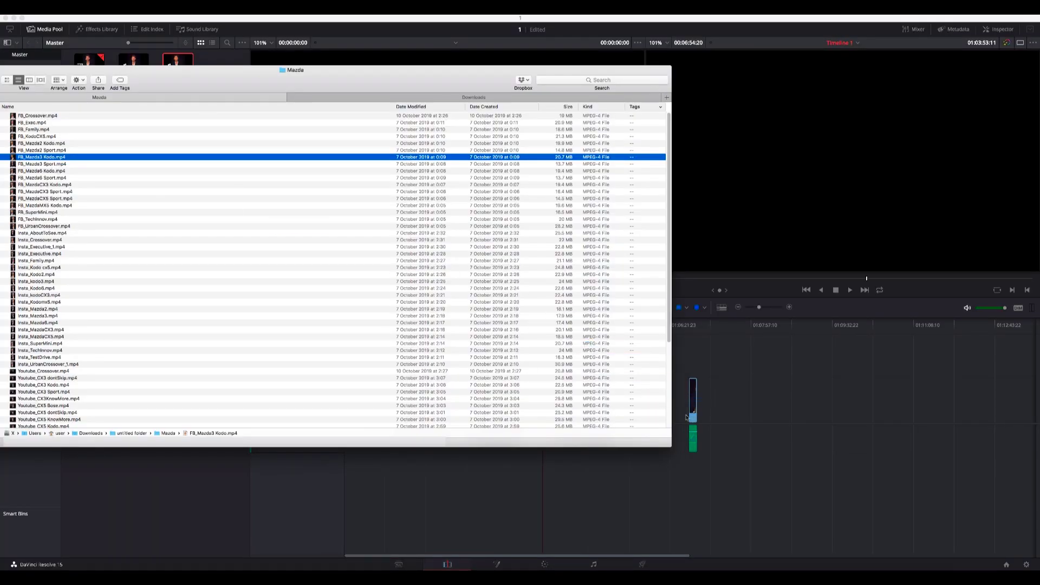
pyautogui.click(642, 564)
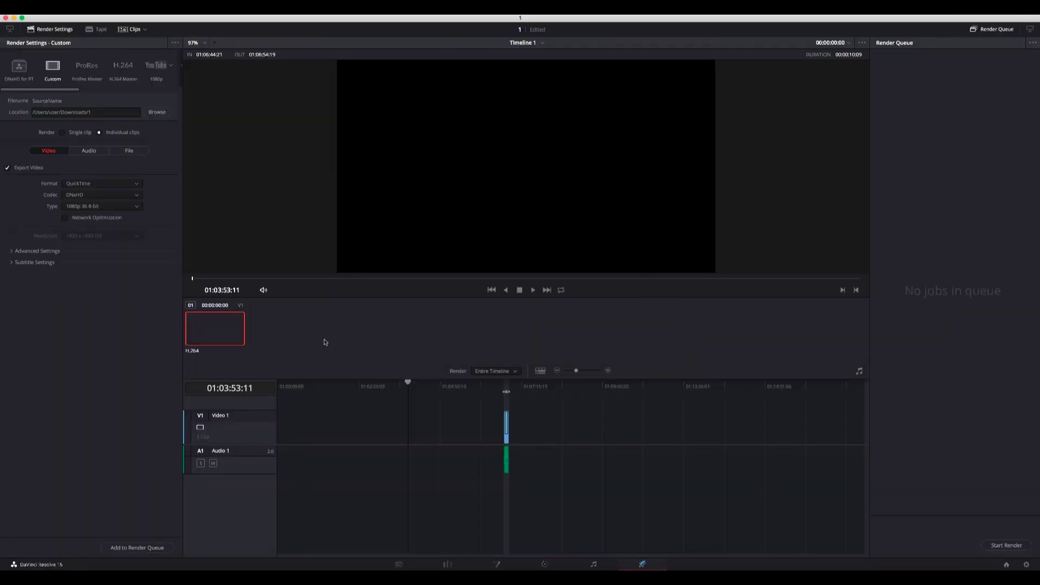
pyautogui.click(137, 547)
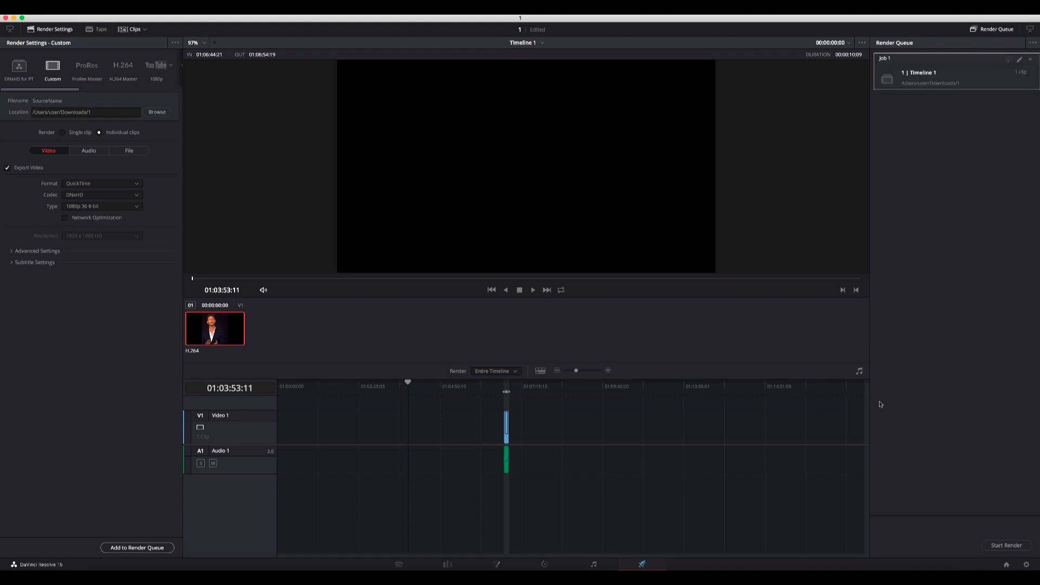
pyautogui.click(999, 546)
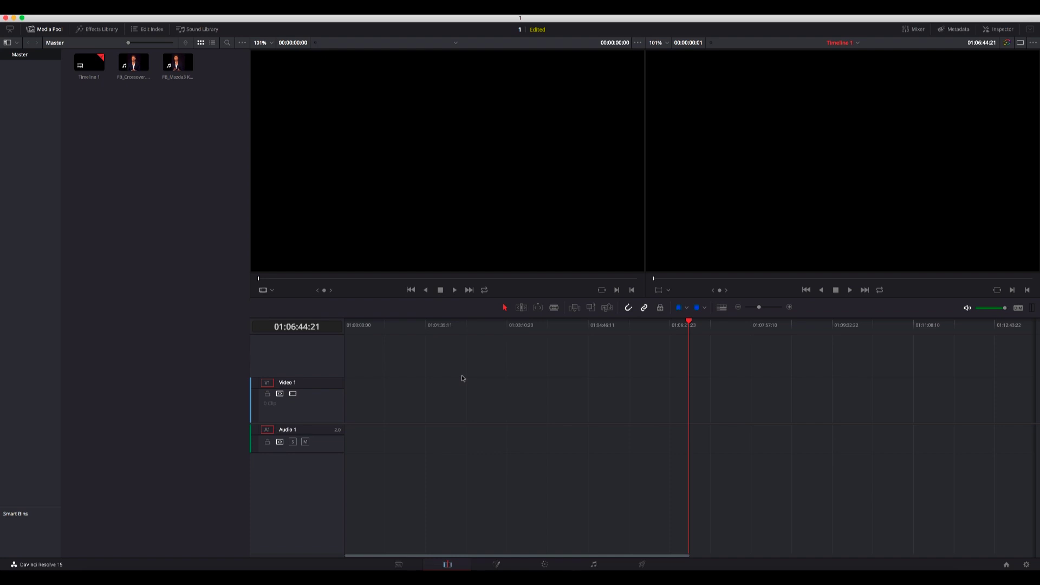
# Select all MP4 clips in the Mazda folder and drag them onto the Resolve timeline
pyautogui.press('super+Tab')
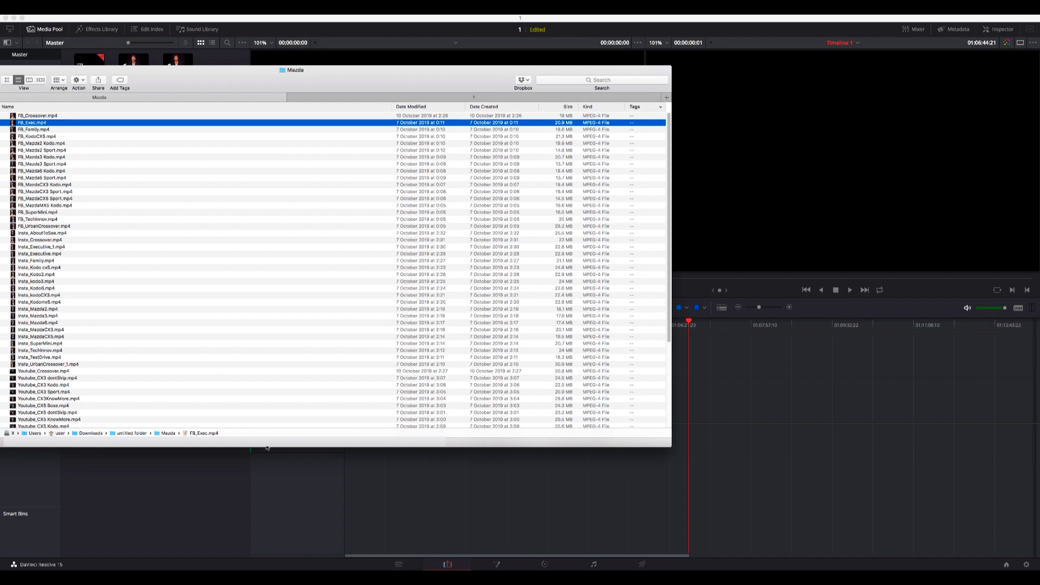
pyautogui.click(49, 117)
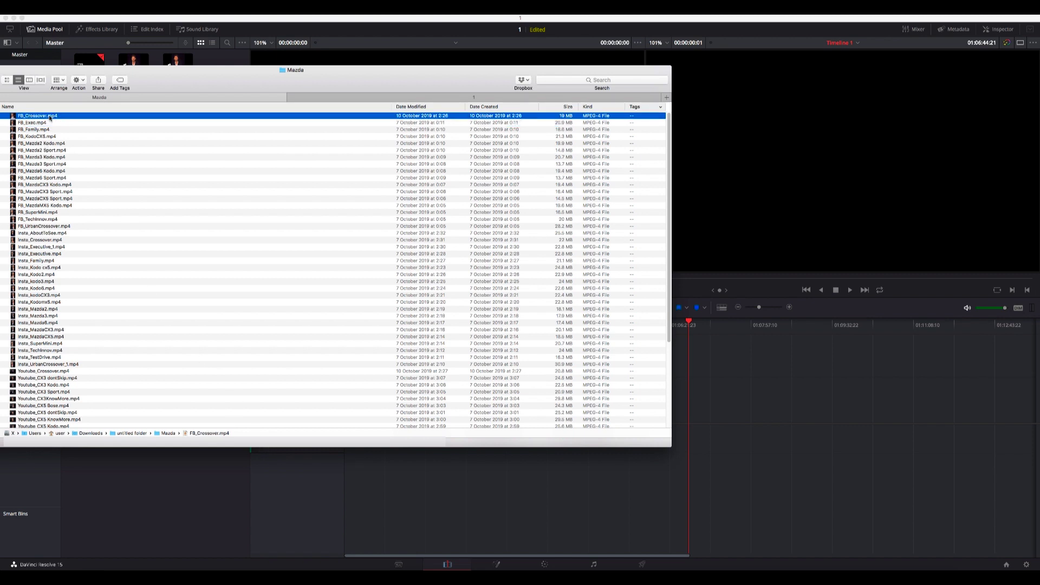
pyautogui.click(59, 178)
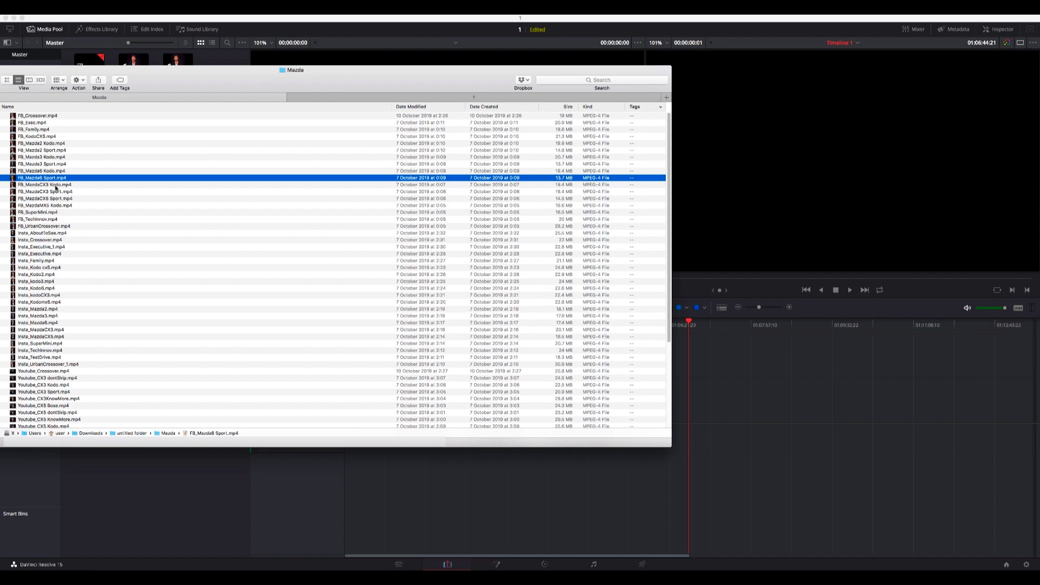
pyautogui.click(49, 399)
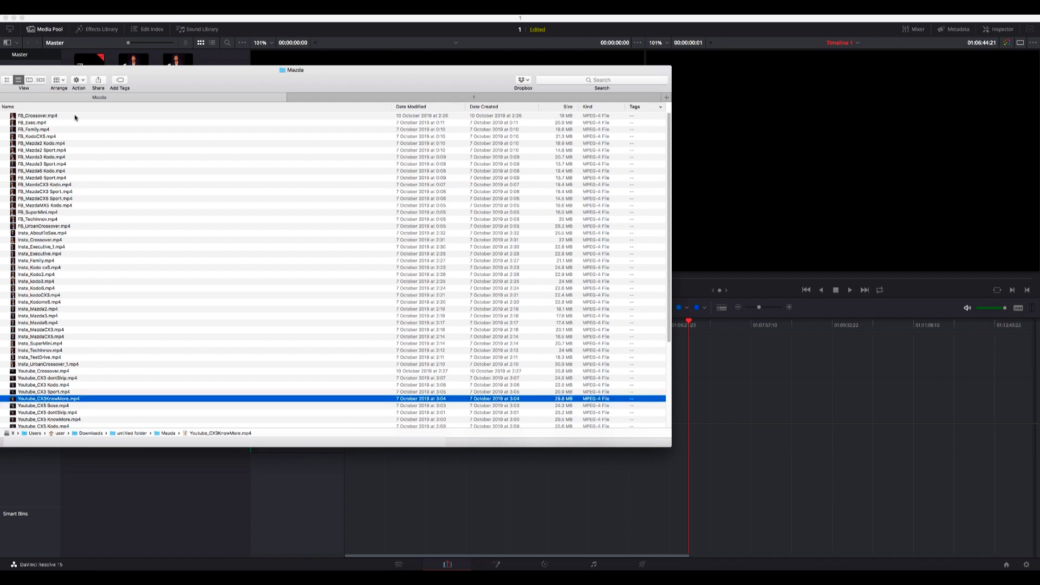
pyautogui.click(75, 117)
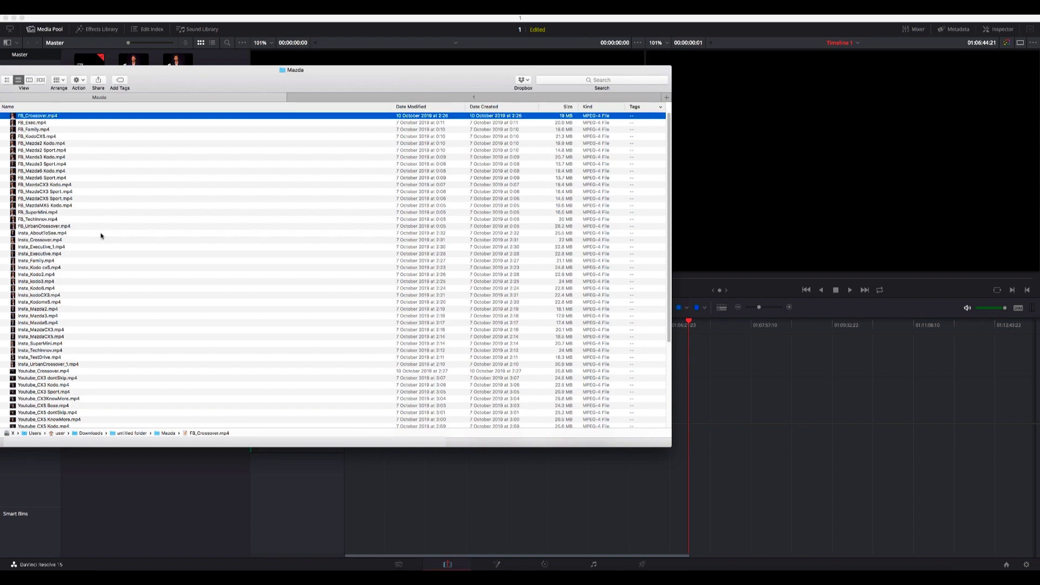
pyautogui.scroll(-5, 100, 233)
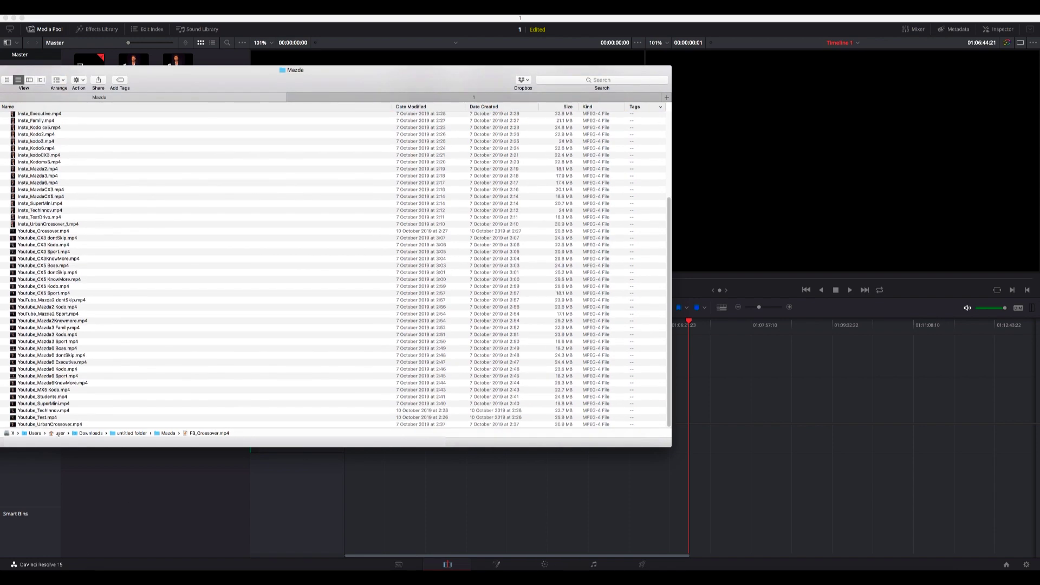
pyautogui.press('super+a')
pyautogui.scroll(5, 82, 235)
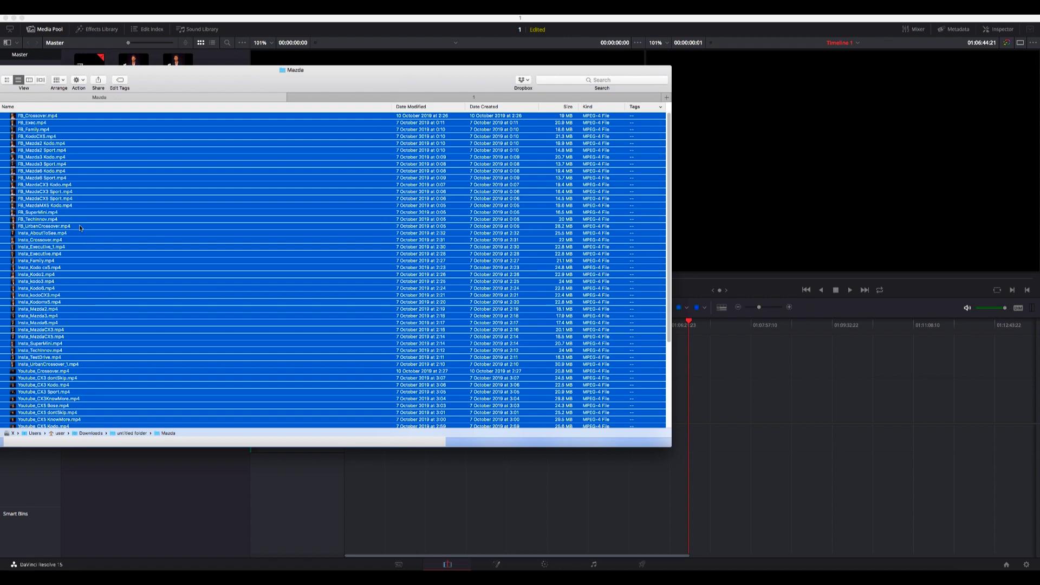
pyautogui.moveTo(145, 210); pyautogui.dragTo(410, 395)
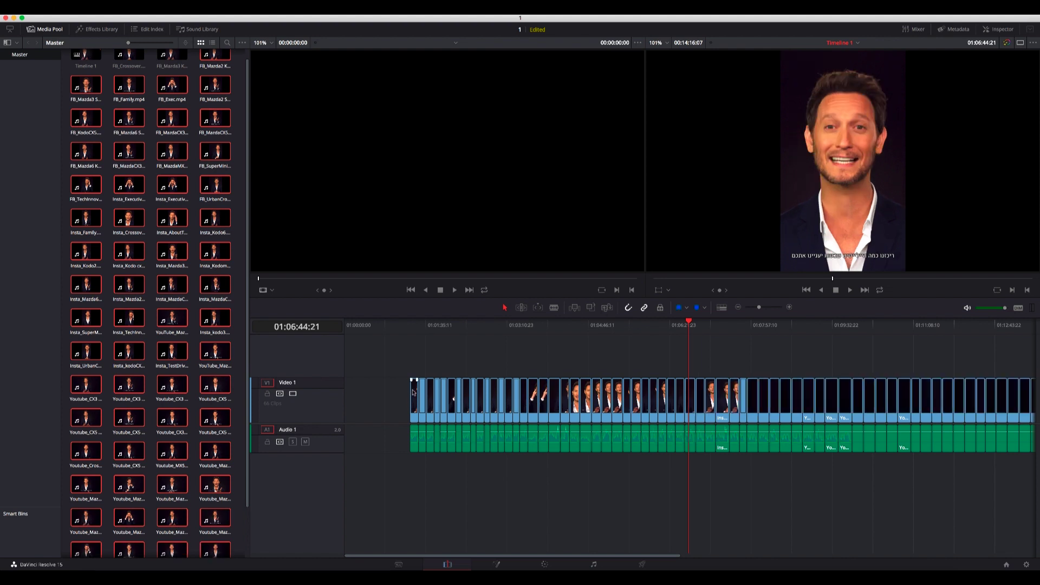
# Switch to the Deliver page and jump the playhead to clip 01 in the clip strip
pyautogui.click(651, 565)
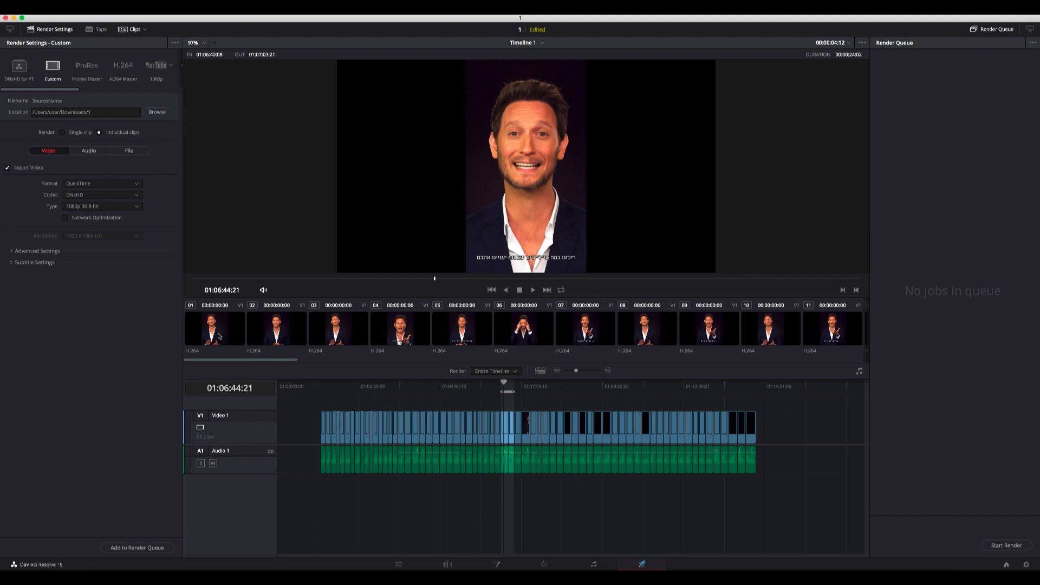
pyautogui.click(219, 329)
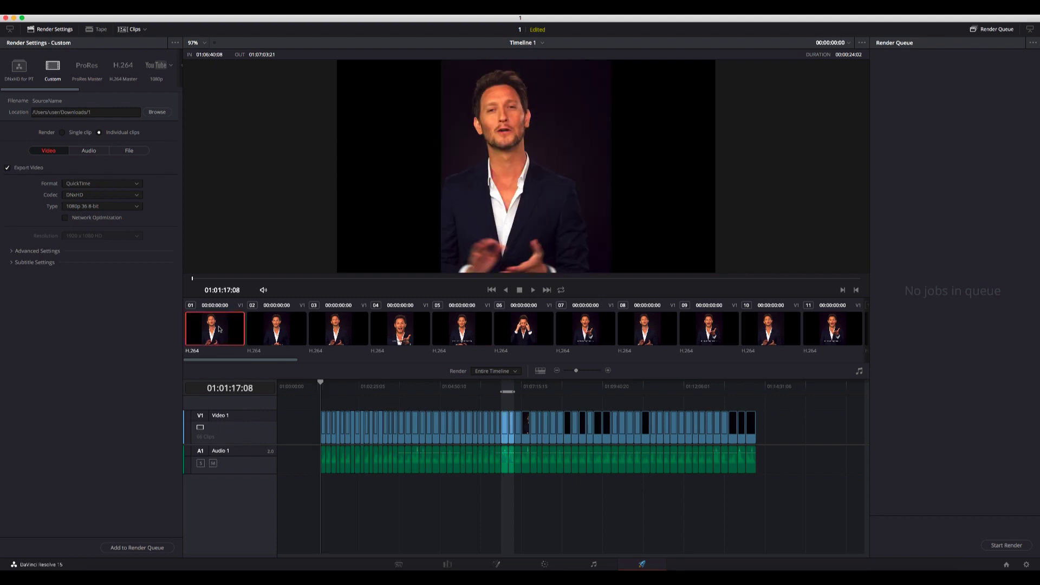
# Queue clips 01, 02 and 03 as separate render jobs, each limited to its clip's range
pyautogui.press('i')
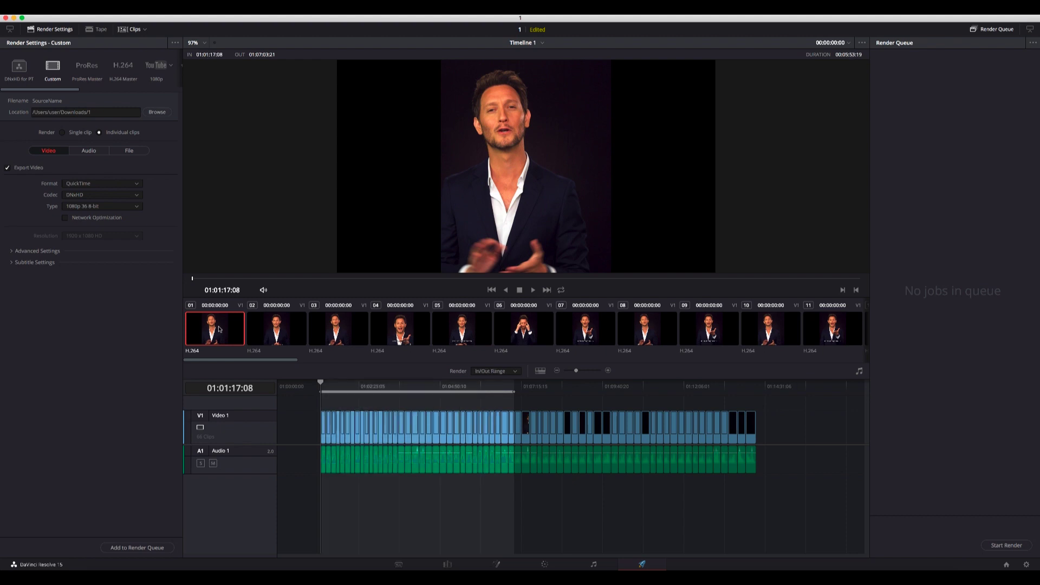
pyautogui.press('x')
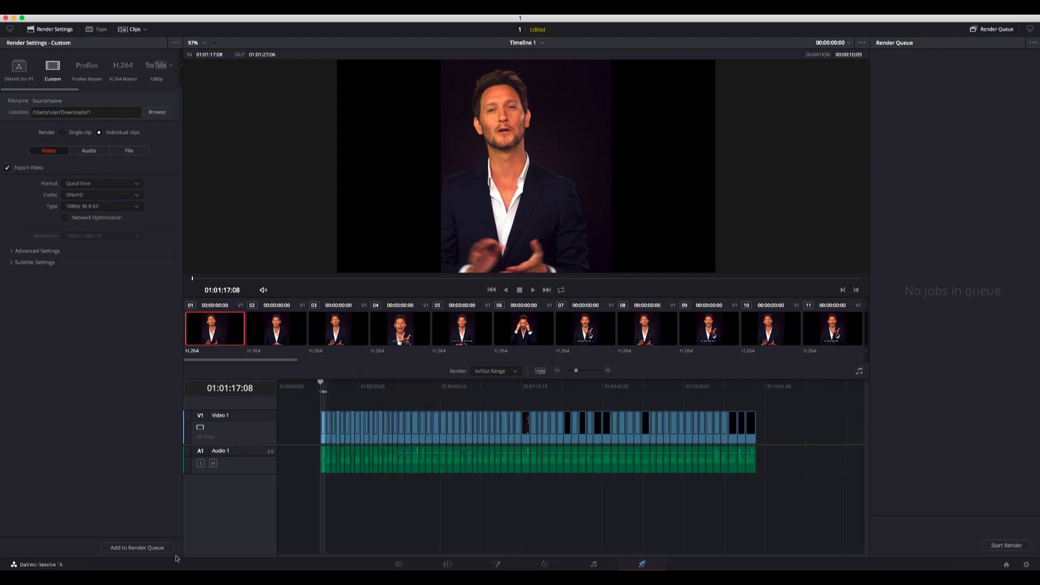
pyautogui.click(139, 547)
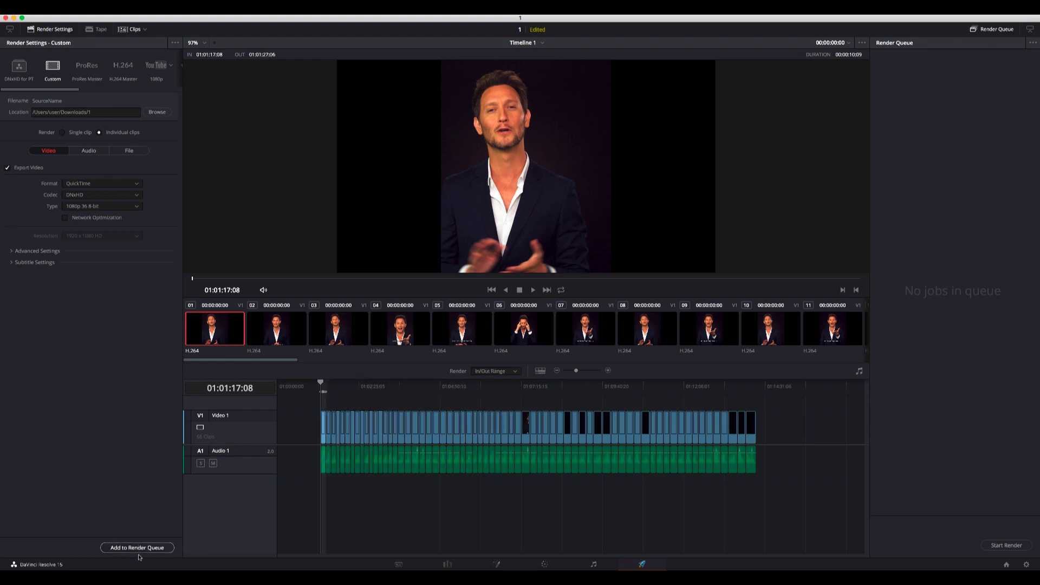
pyautogui.click(298, 330)
pyautogui.press('x')
pyautogui.click(137, 548)
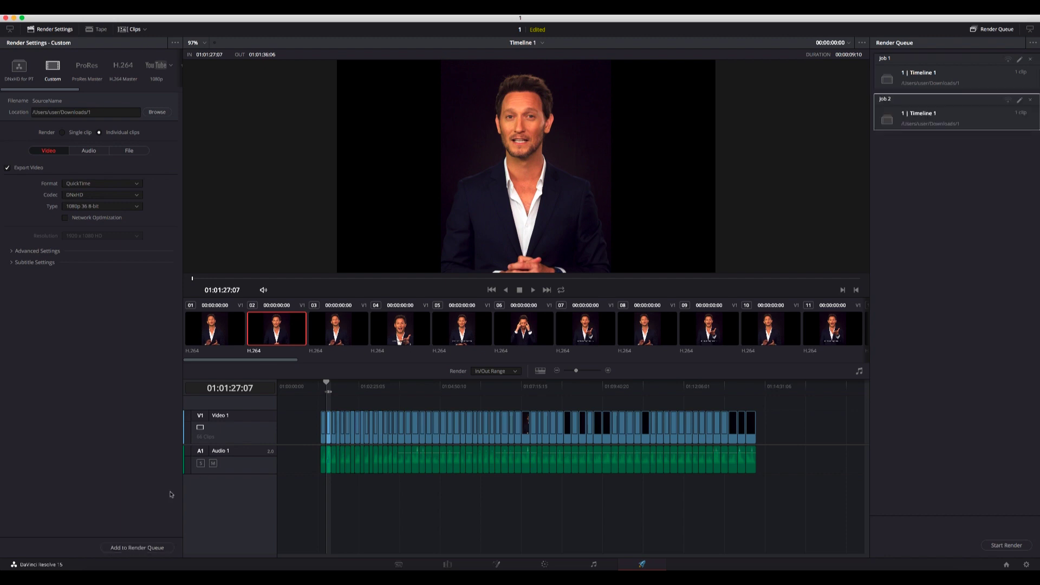
pyautogui.click(339, 336)
pyautogui.press('x')
pyautogui.click(137, 547)
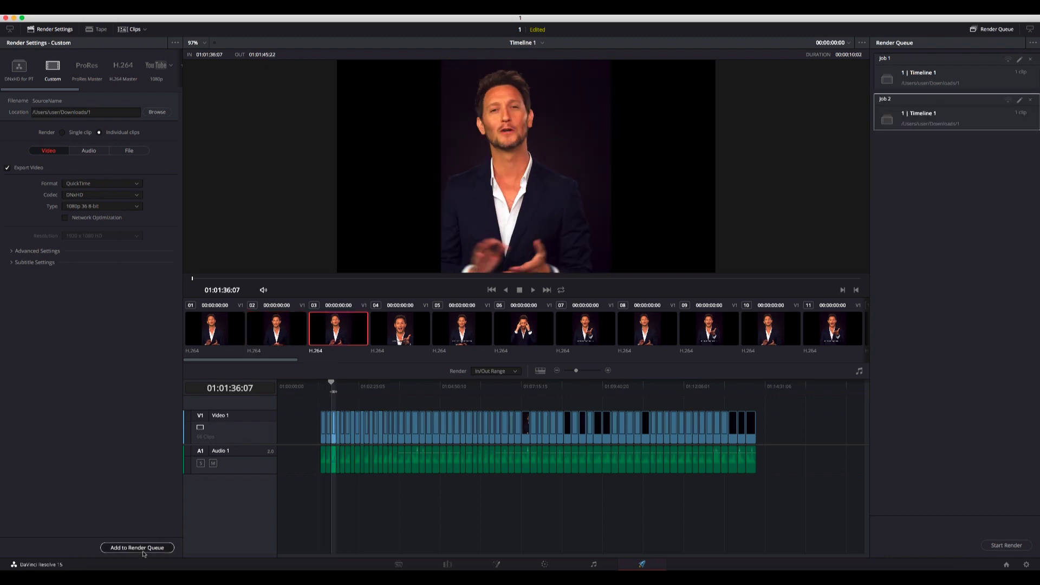
# Queue clips 04 and 05 as their own render jobs, then select all five queued jobs
pyautogui.click(396, 331)
pyautogui.press('x')
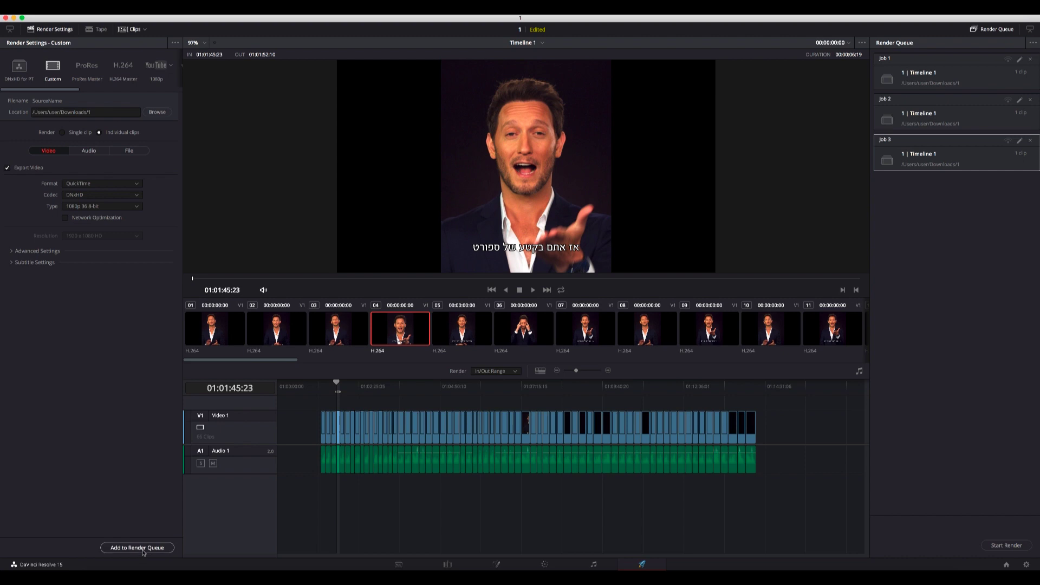
pyautogui.click(137, 548)
pyautogui.click(454, 334)
pyautogui.press('x')
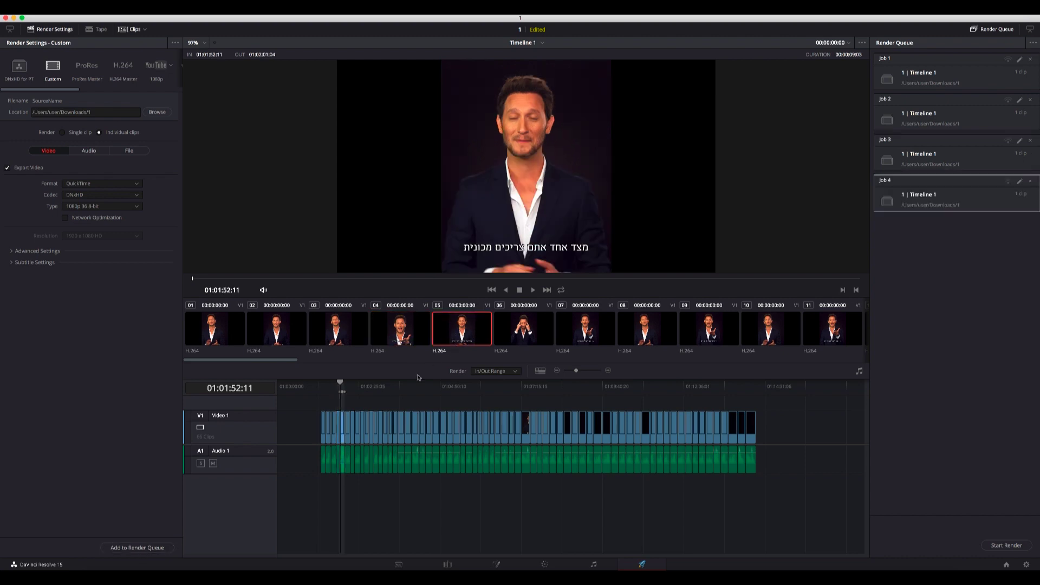
pyautogui.click(148, 547)
pyautogui.moveTo(927, 308); pyautogui.dragTo(934, 76)
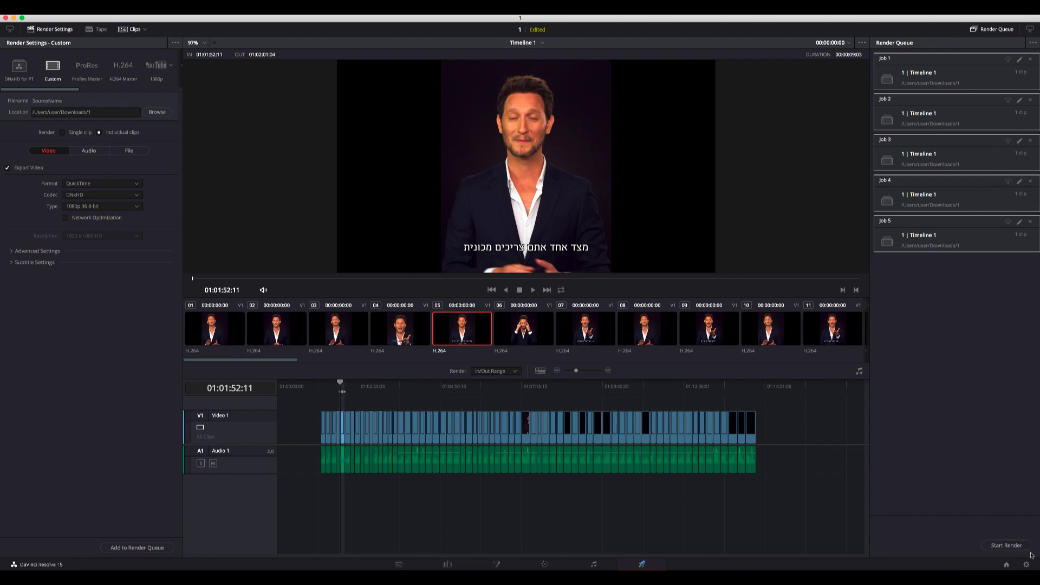